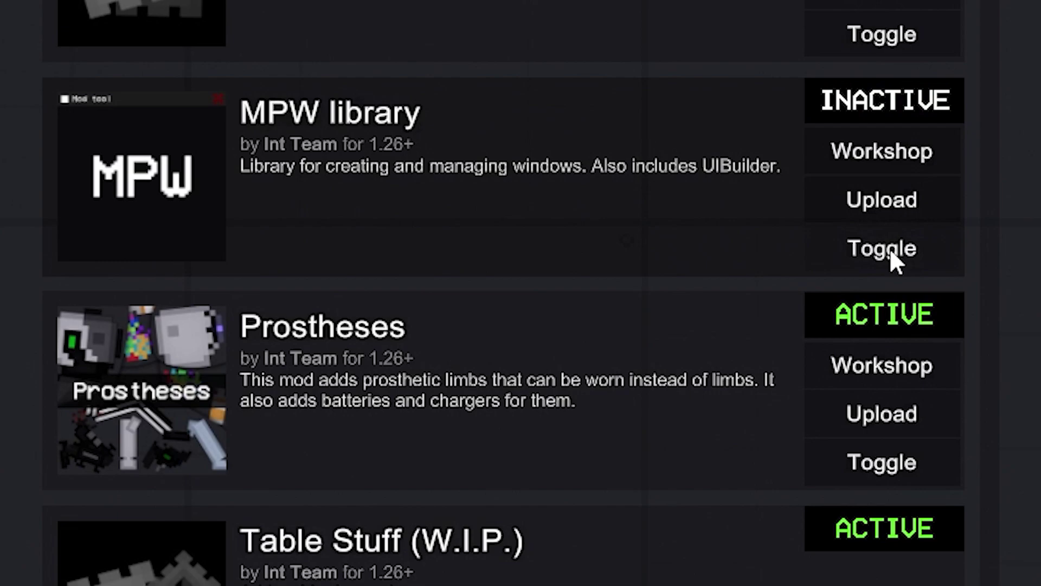
Toggle the MPW library mod off and on, leaving it ACTIVE beside Prostheses
{"action": "left_click", "coordinate": [890, 249]}
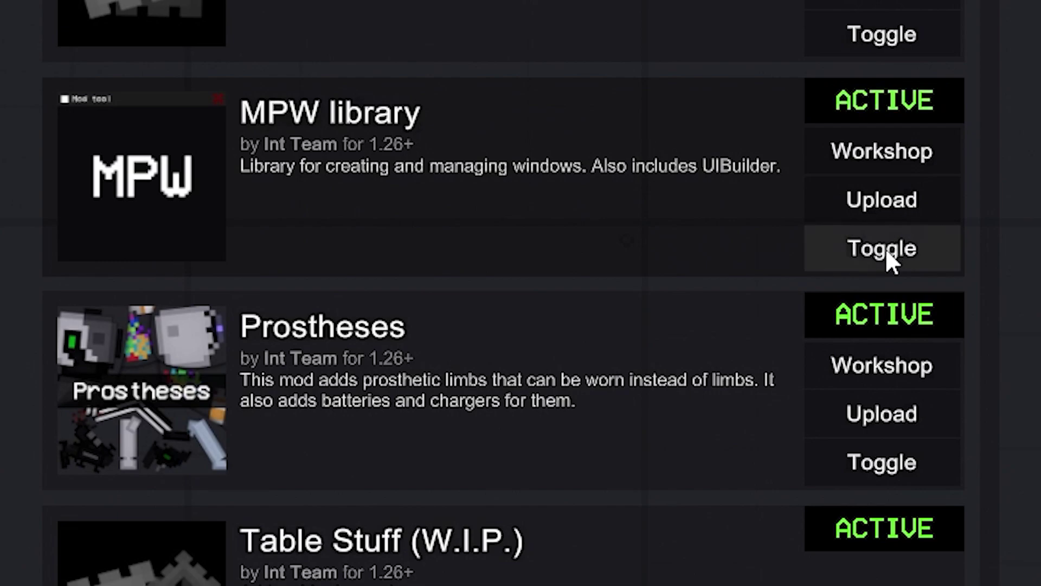
{"action": "left_click", "coordinate": [884, 249]}
{"action": "left_click", "coordinate": [876, 249]}
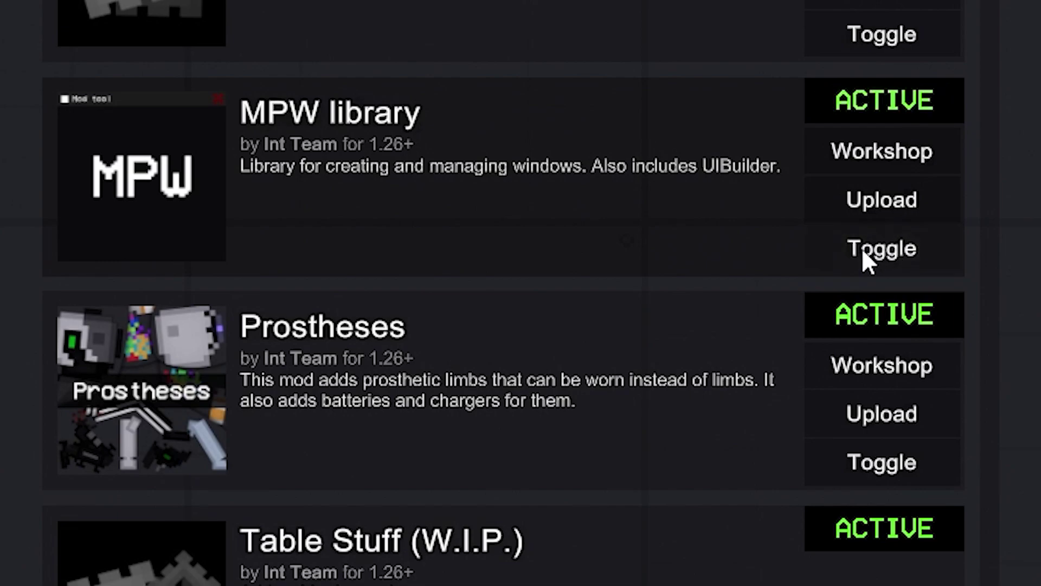